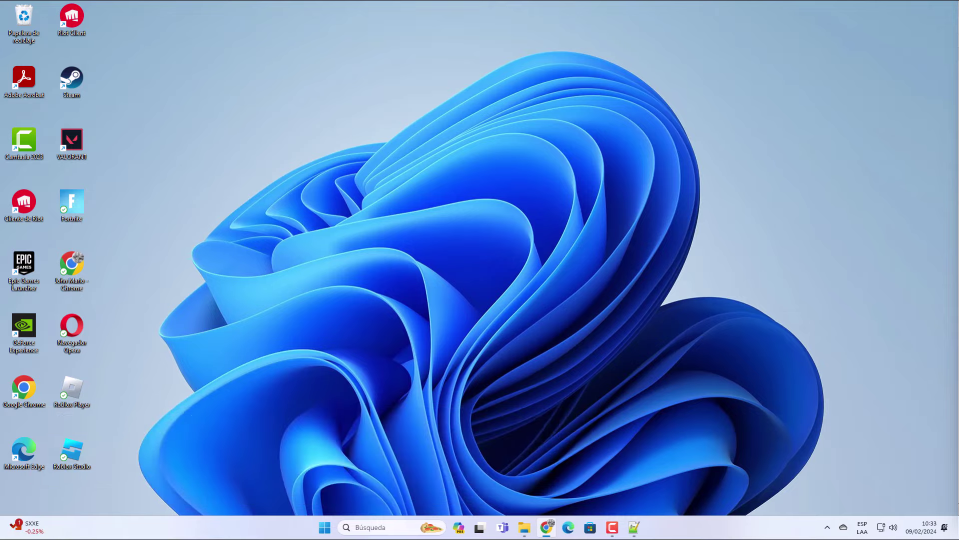
Disable fullscreen optimizations (Deshabilitar optimizaciones de pantalla completa) in the Roblox Player shortcut's compatibility properties.
{"action": "left_click", "coordinate": [72, 393]}
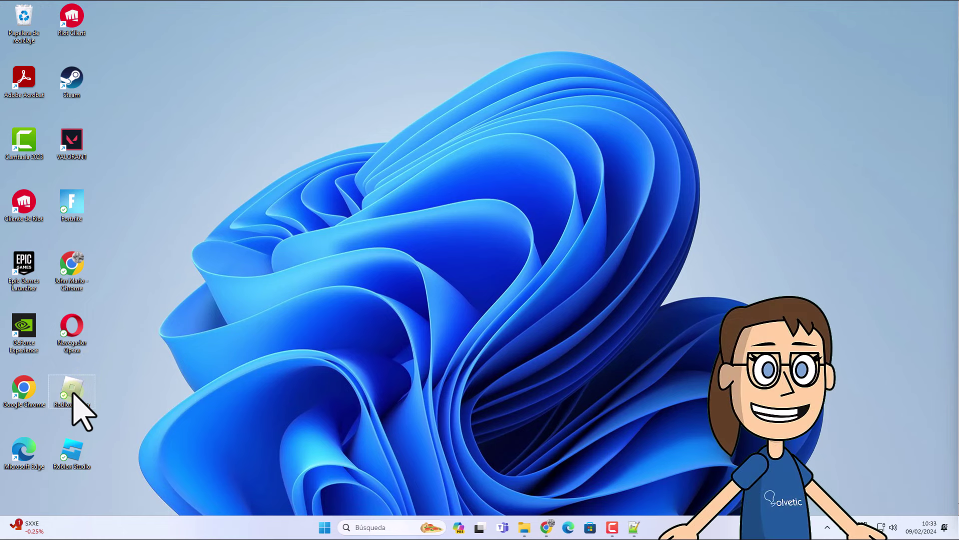
{"action": "right_click", "coordinate": [75, 395]}
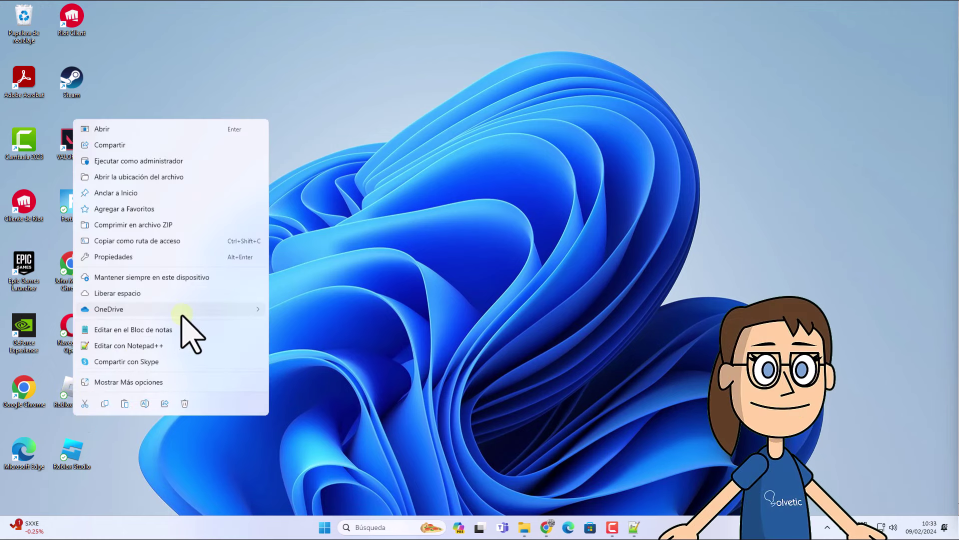
{"action": "mouse_move", "coordinate": [185, 316]}
{"action": "left_click", "coordinate": [203, 258]}
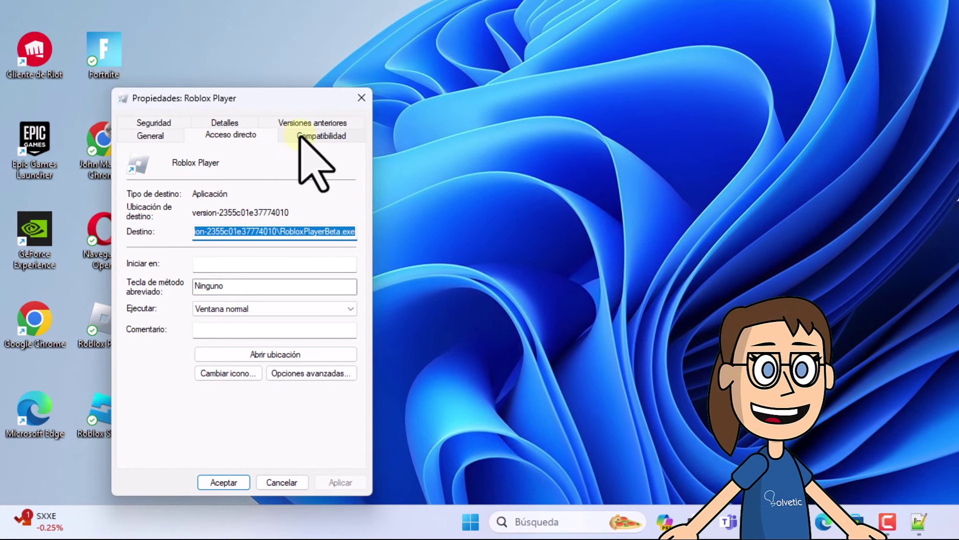
{"action": "left_click", "coordinate": [300, 136]}
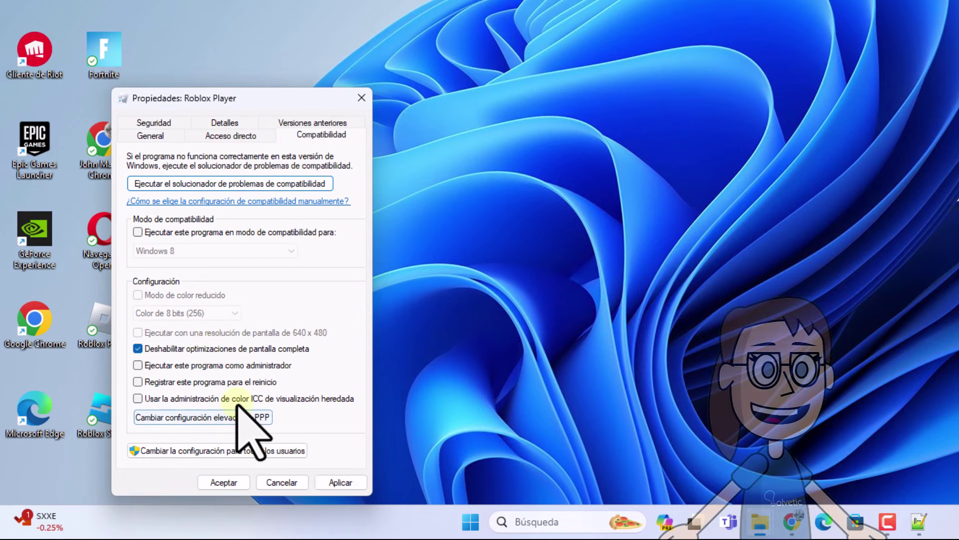
Override Roblox Player's high-DPI scaling behaviour with scaling performed by Aplicación, and save the shortcut properties.
{"action": "left_click", "coordinate": [236, 417]}
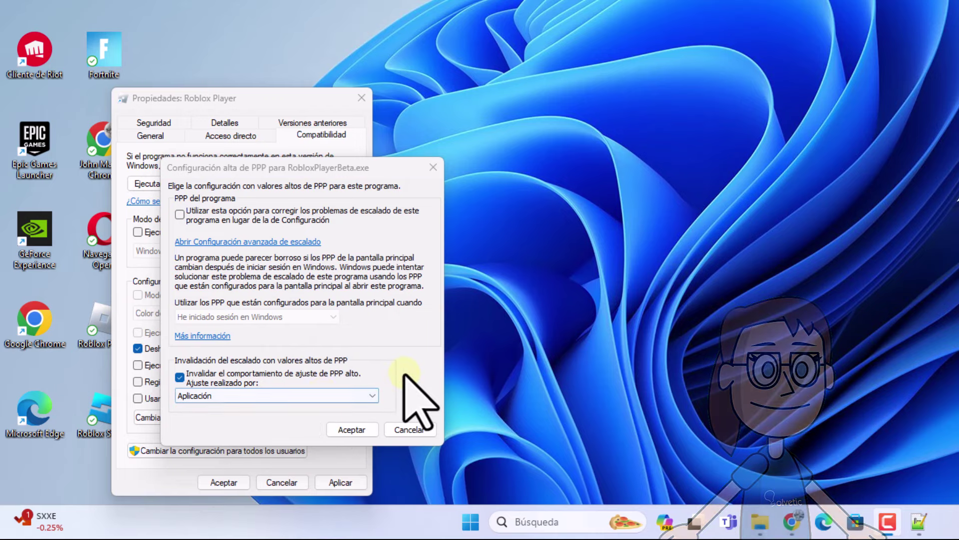
{"action": "left_click", "coordinate": [356, 430]}
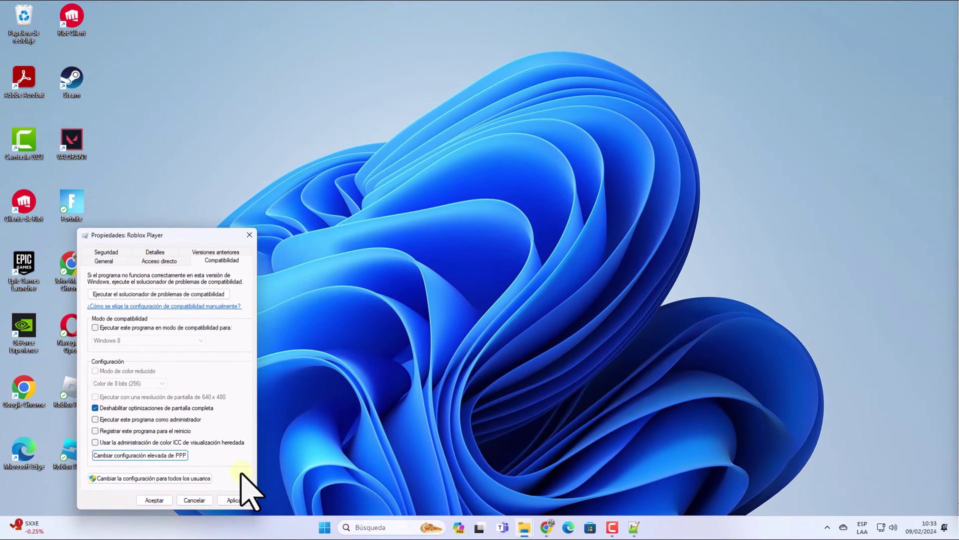
{"action": "left_click", "coordinate": [154, 500]}
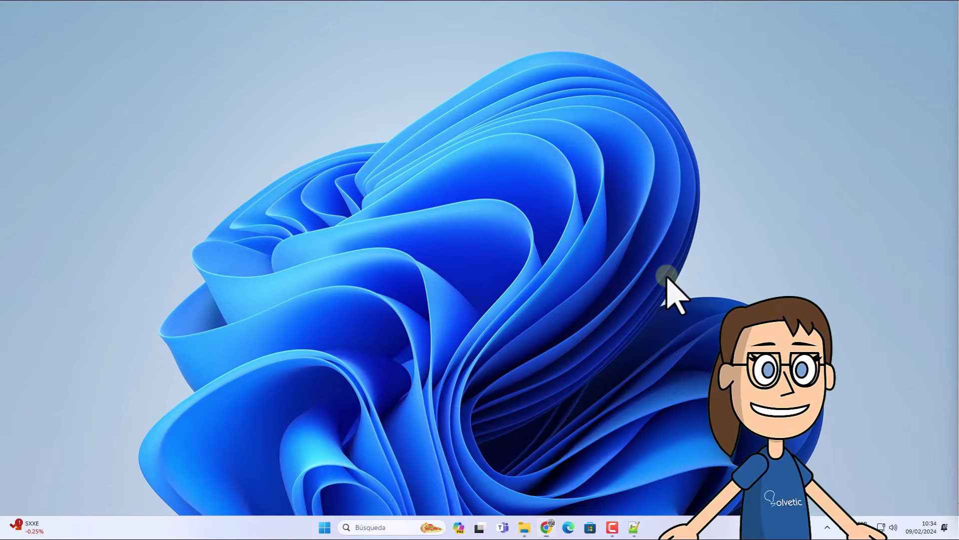
Open the Gráficos page of the display settings in Windows Configuración.
{"action": "left_click", "coordinate": [325, 528]}
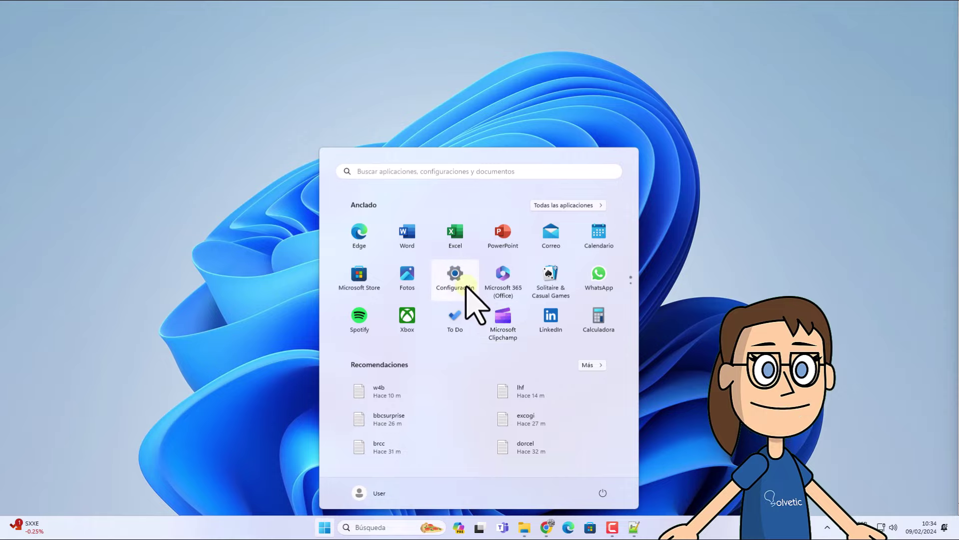
{"action": "left_click", "coordinate": [462, 283]}
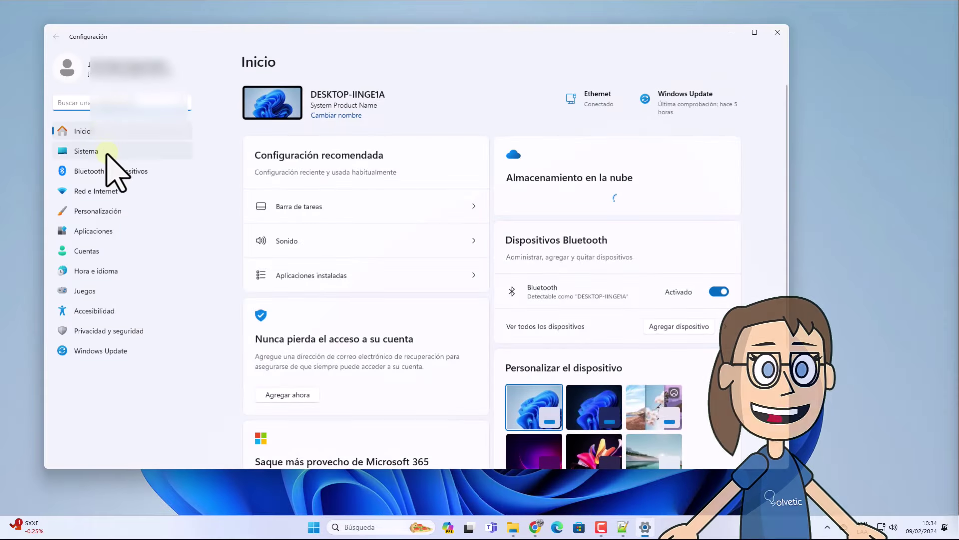
{"action": "left_click", "coordinate": [107, 152]}
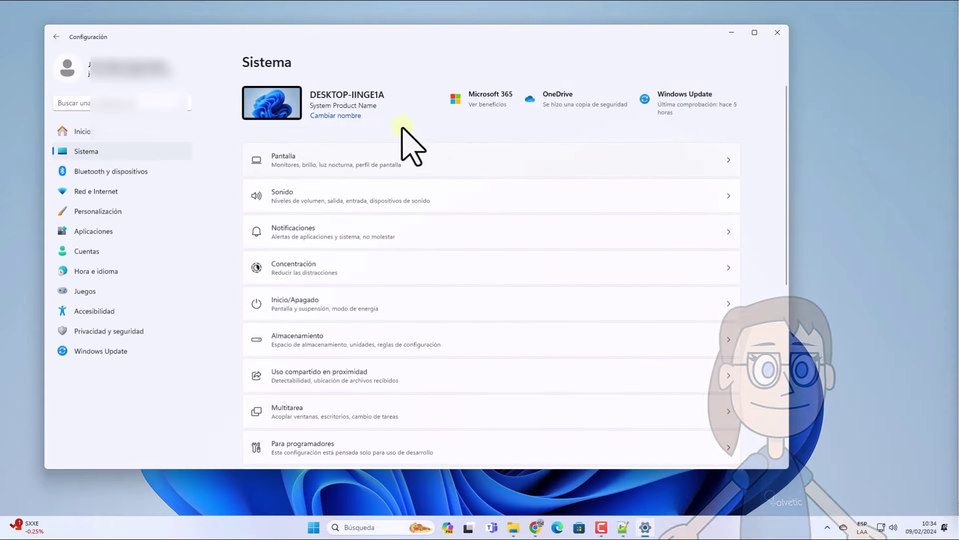
{"action": "left_click", "coordinate": [369, 165]}
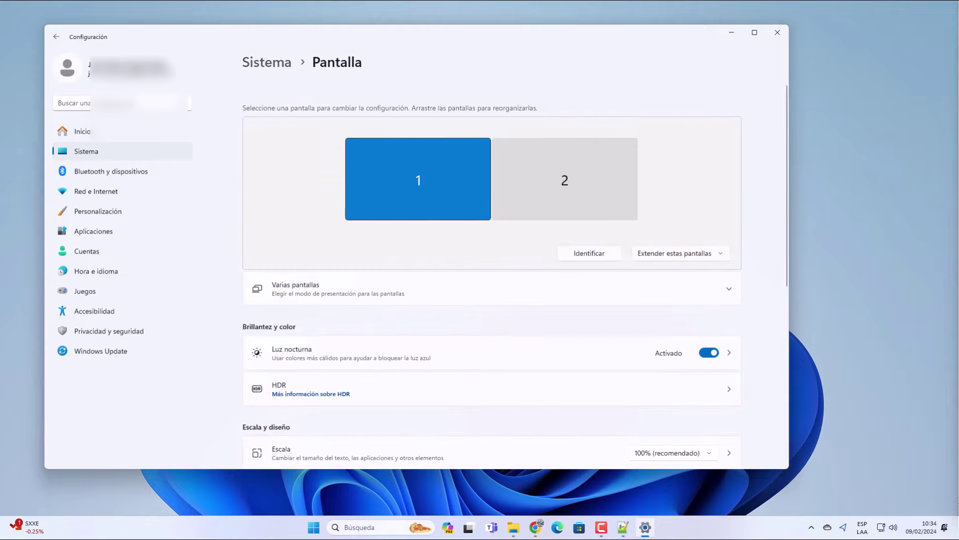
{"action": "scroll", "coordinate": [745, 310], "scroll_direction": "down", "scroll_amount": 6}
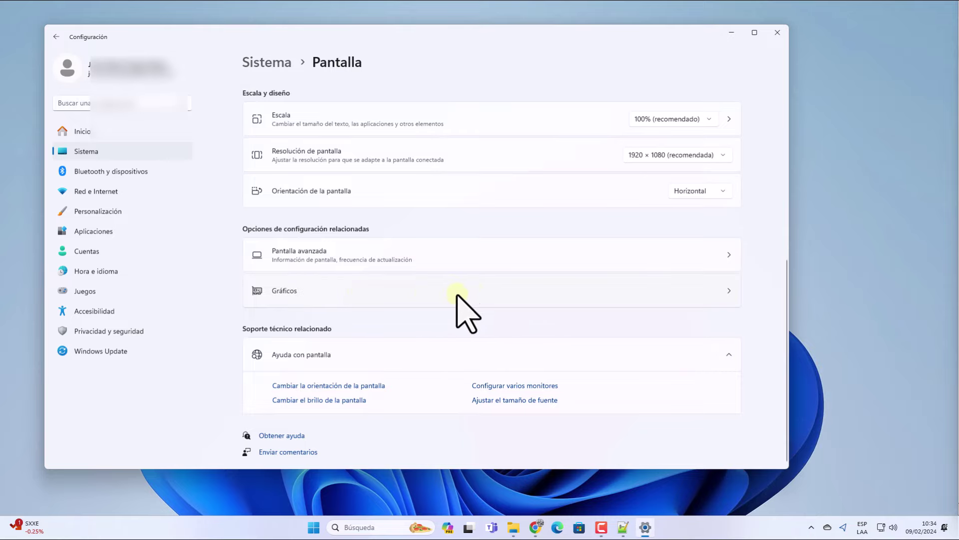
{"action": "left_click", "coordinate": [475, 295]}
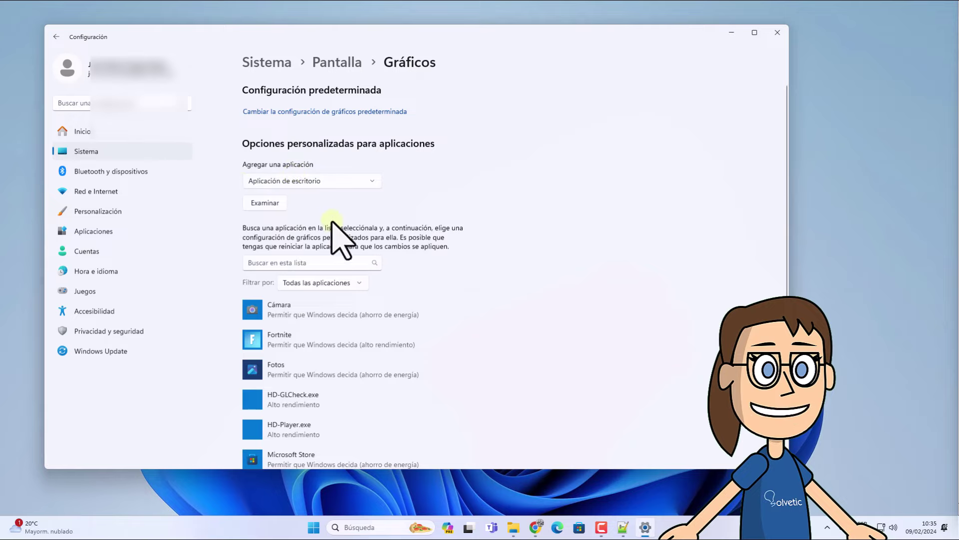
Start adding a desktop application to the custom graphics options and browse to C:\Usuarios\User\AppData\Local.
{"action": "left_click", "coordinate": [265, 202]}
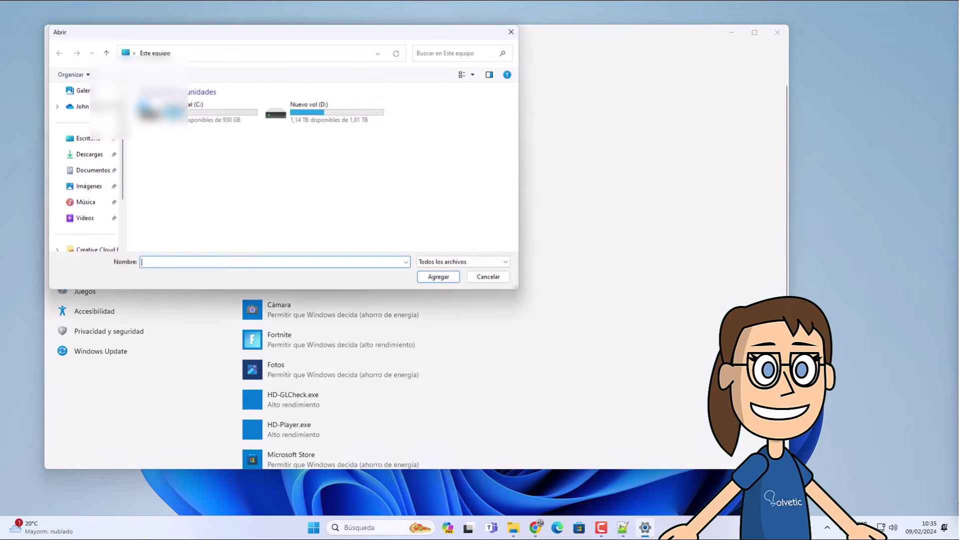
{"action": "double_click", "coordinate": [208, 119]}
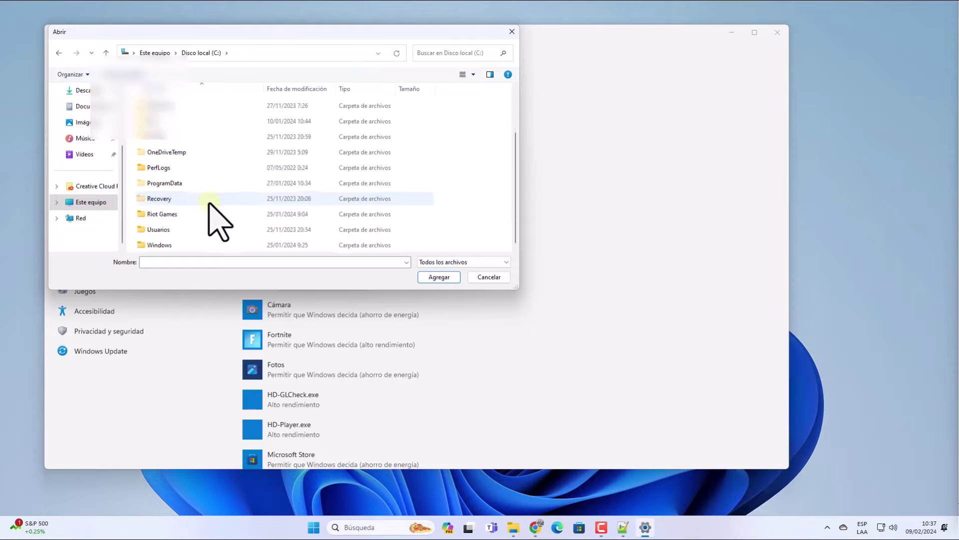
{"action": "double_click", "coordinate": [205, 230]}
{"action": "double_click", "coordinate": [192, 153]}
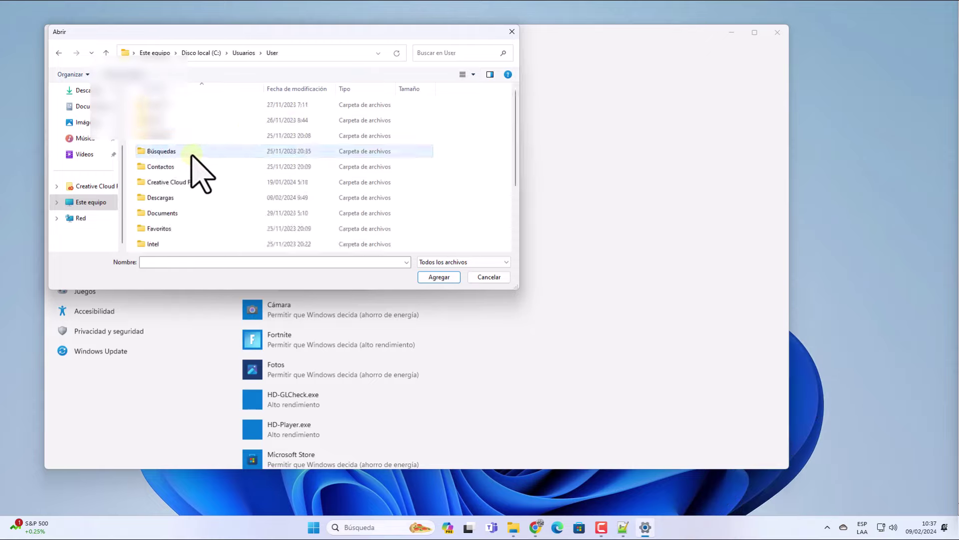
{"action": "double_click", "coordinate": [212, 136]}
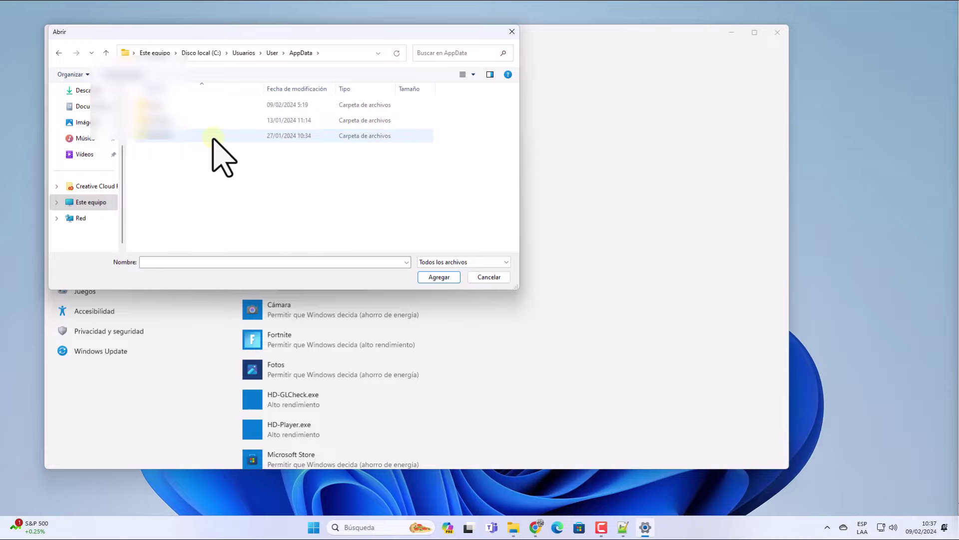
{"action": "double_click", "coordinate": [229, 106]}
Add RobloxPlayerBeta from the Roblox\Versions\version-2355c01e37774010 folder to the custom graphics list.
{"action": "scroll", "coordinate": [235, 215], "scroll_direction": "down", "scroll_amount": 12}
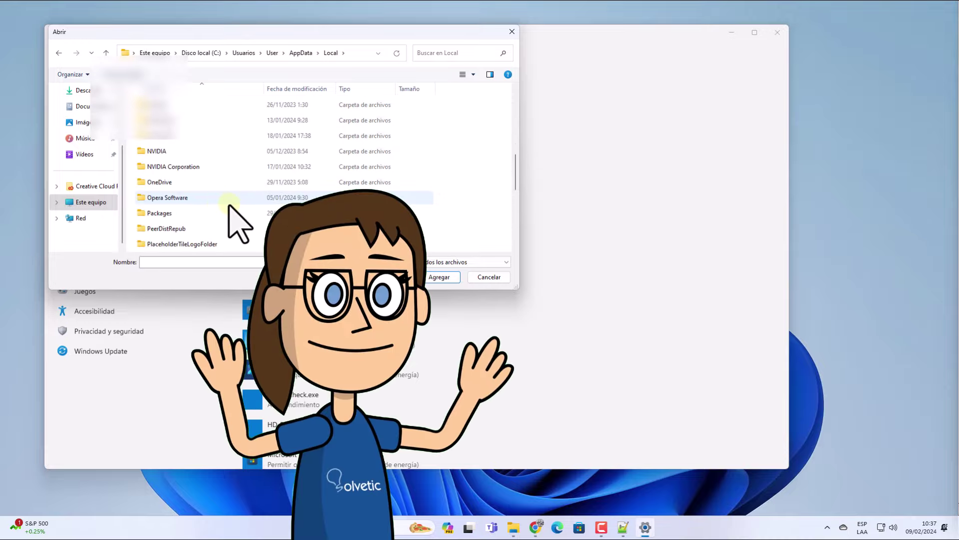
{"action": "double_click", "coordinate": [227, 213]}
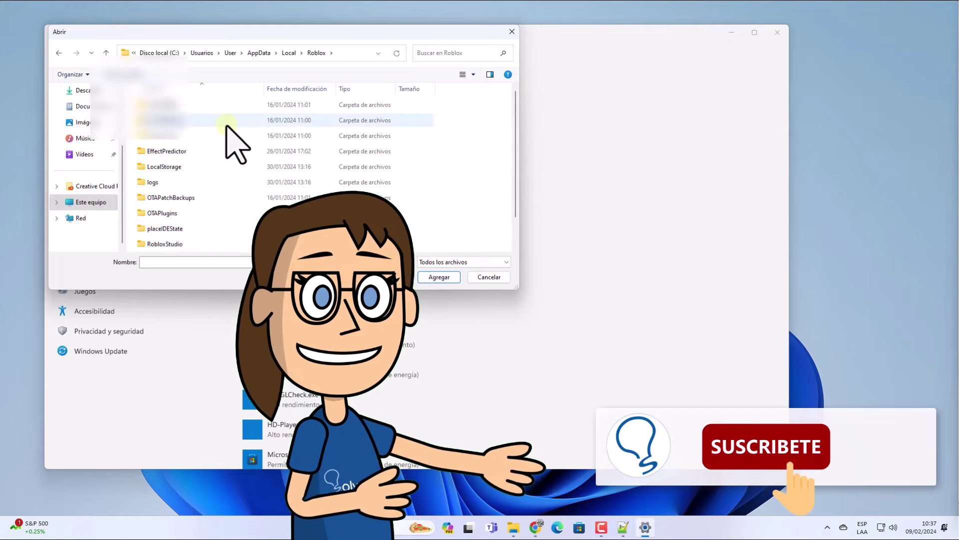
{"action": "scroll", "coordinate": [228, 200], "scroll_direction": "down", "scroll_amount": 3}
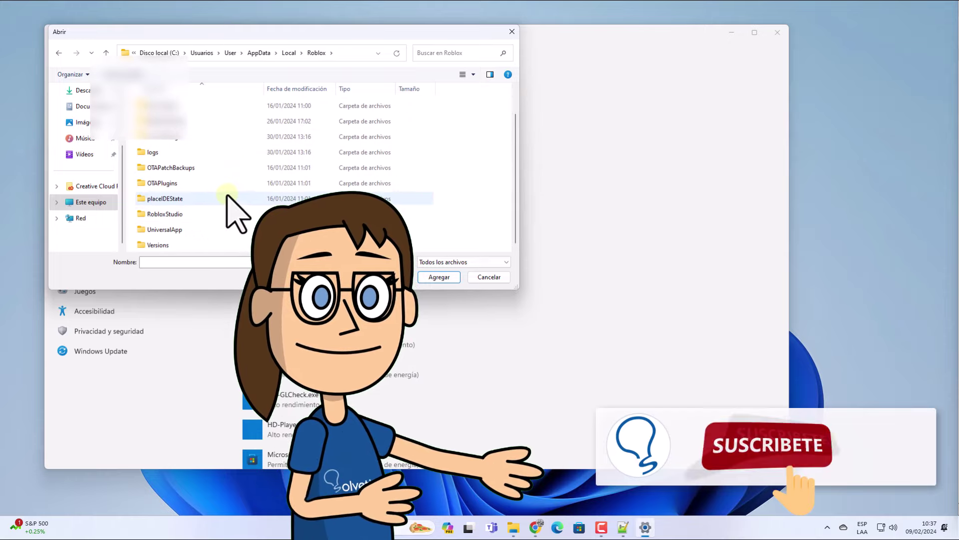
{"action": "double_click", "coordinate": [227, 245]}
{"action": "double_click", "coordinate": [267, 123]}
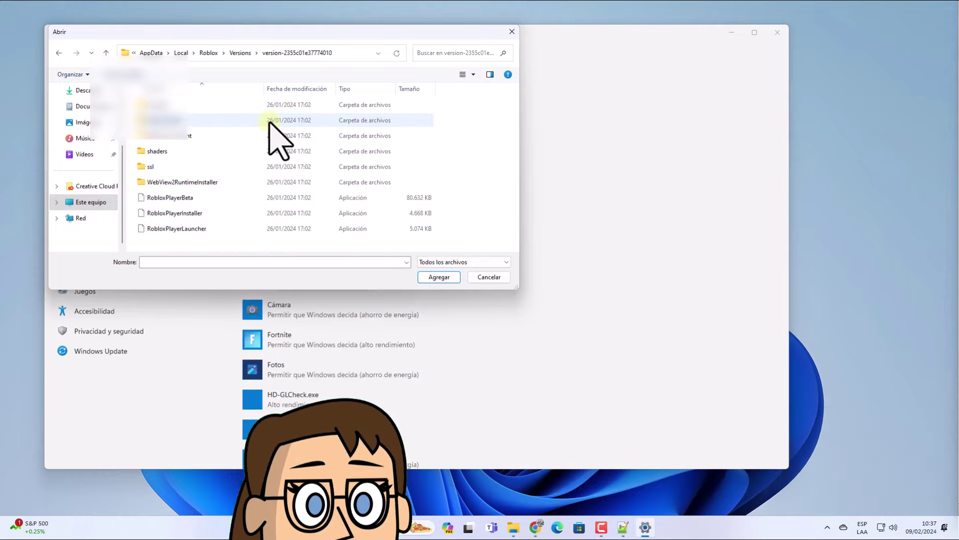
{"action": "left_click", "coordinate": [252, 198]}
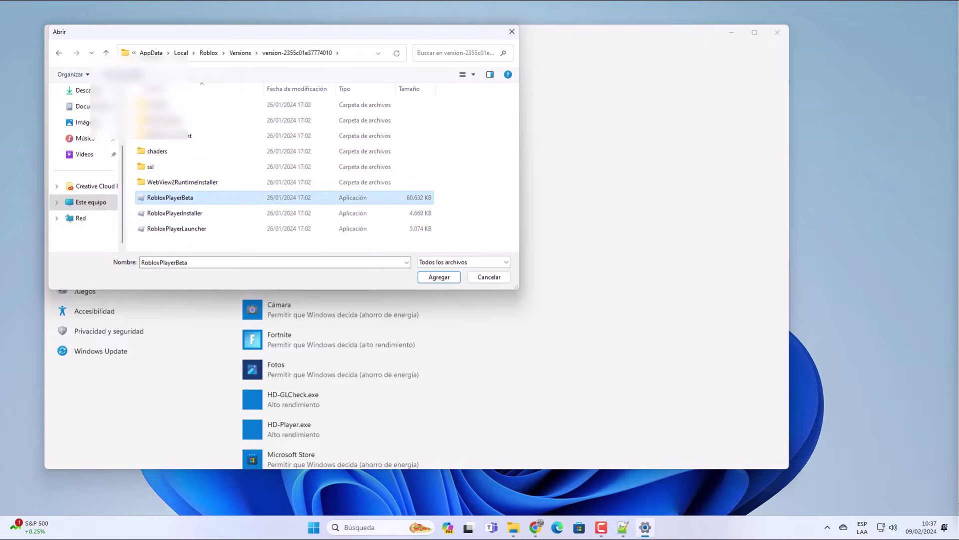
{"action": "key", "text": "Return"}
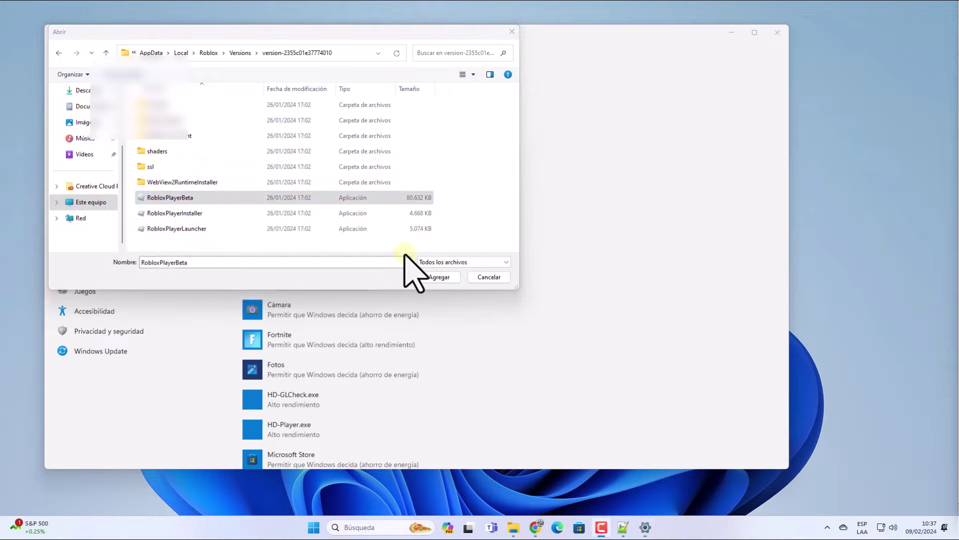
{"action": "left_click", "coordinate": [439, 277]}
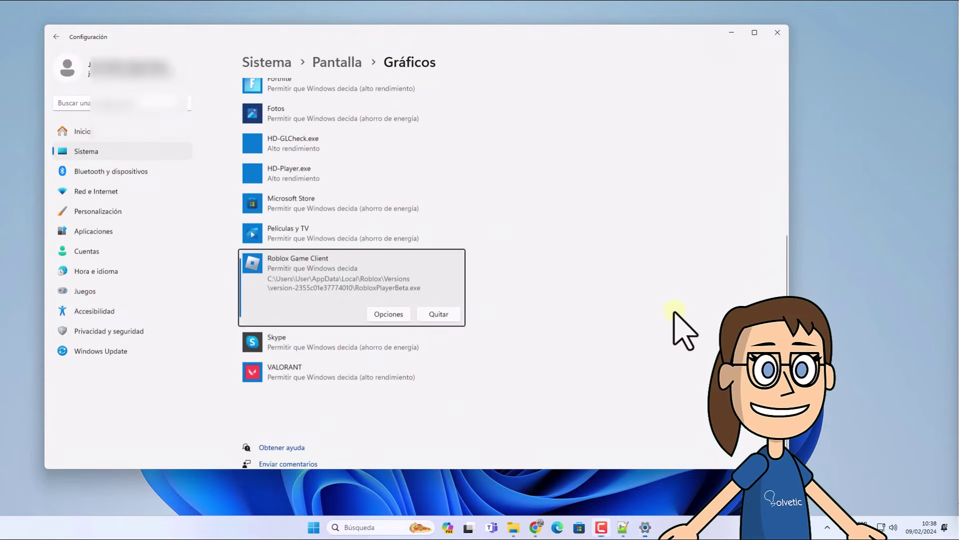
Set the Roblox Game Client graphics preference to Alto rendimiento, save it, and minimize the settings window.
{"action": "left_click", "coordinate": [390, 315]}
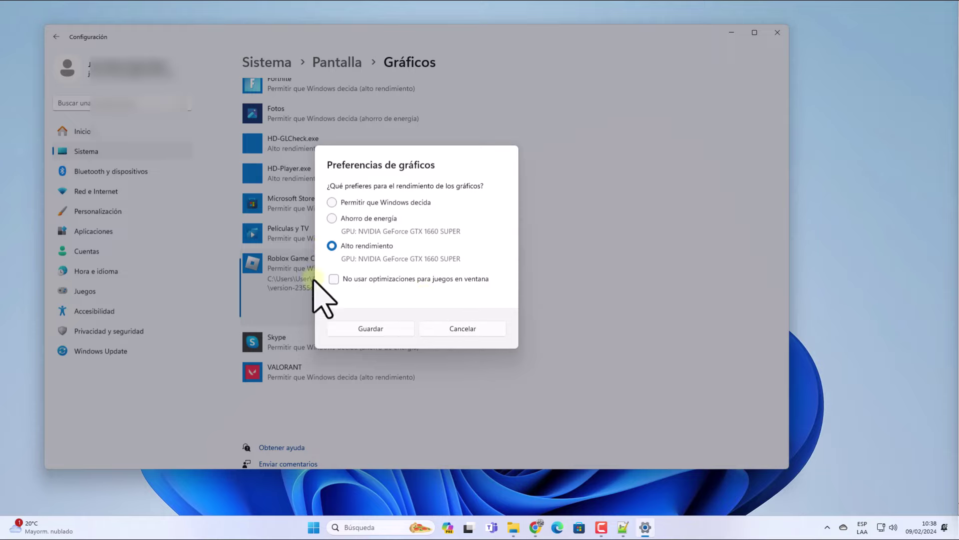
{"action": "left_click", "coordinate": [385, 330]}
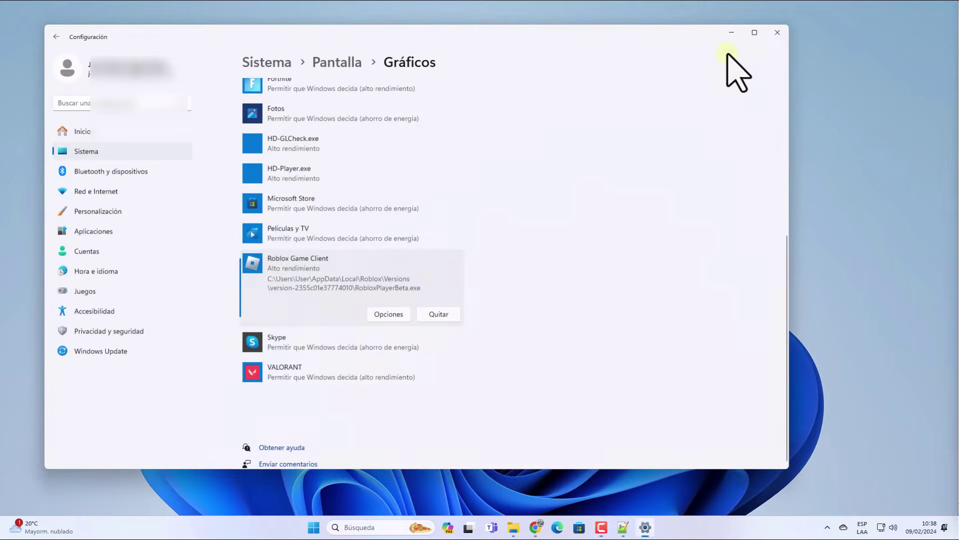
{"action": "left_click", "coordinate": [732, 33]}
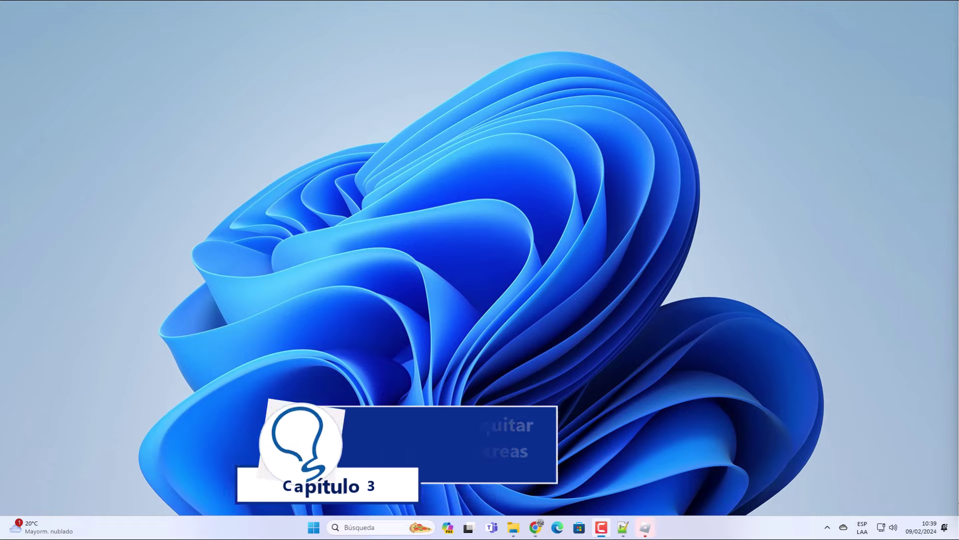
Open the Administrador de tareas and go to the details entry of the Roblox Game Client process.
{"action": "right_click", "coordinate": [314, 527]}
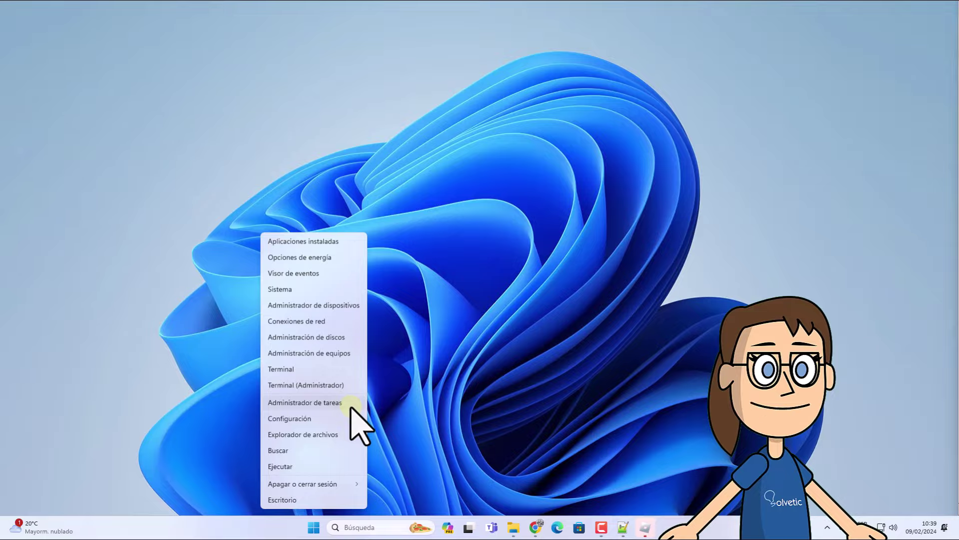
{"action": "left_click", "coordinate": [351, 407]}
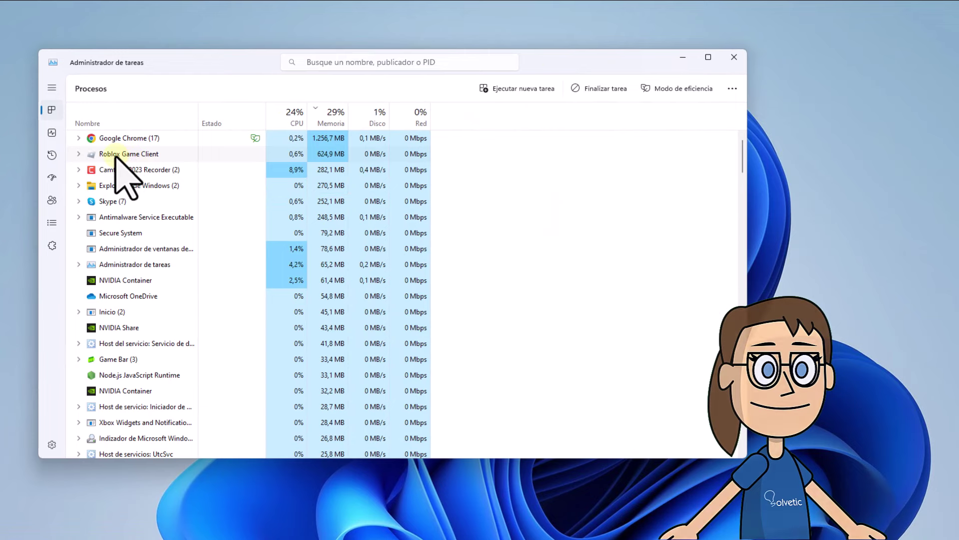
{"action": "right_click", "coordinate": [115, 155]}
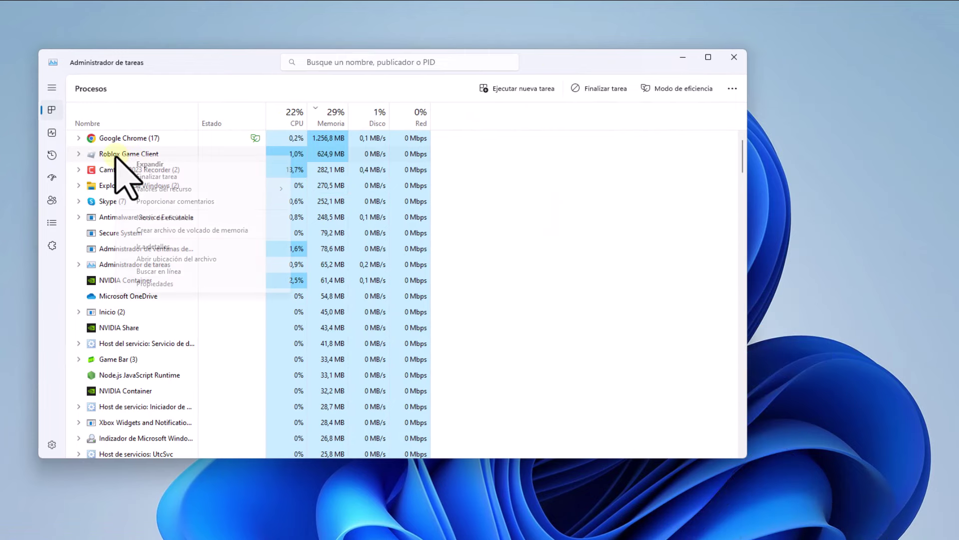
{"action": "left_click", "coordinate": [163, 246]}
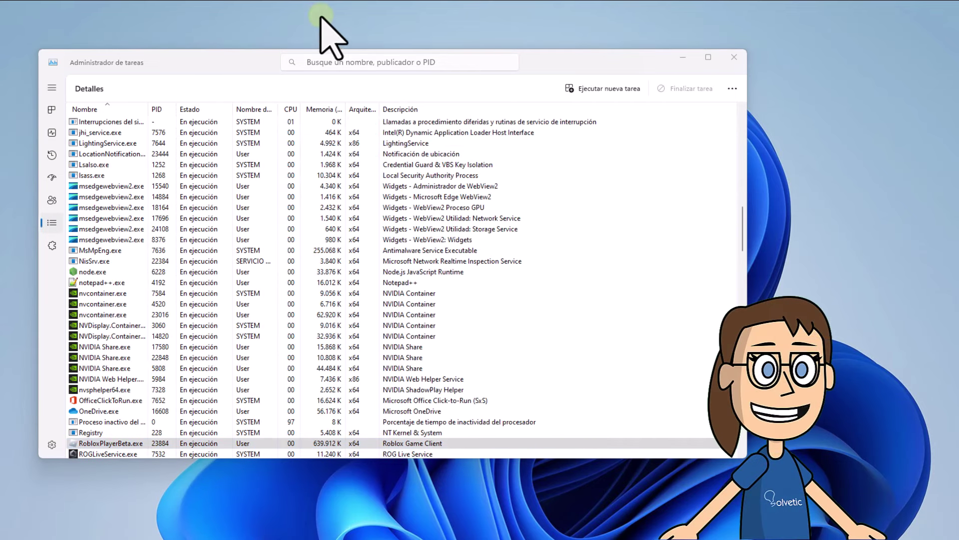
Set the priority of the RobloxPlayerBeta.exe process to Alta, accept the change, and close the Administrador de tareas.
{"action": "scroll", "coordinate": [205, 268], "scroll_direction": "down", "scroll_amount": 7}
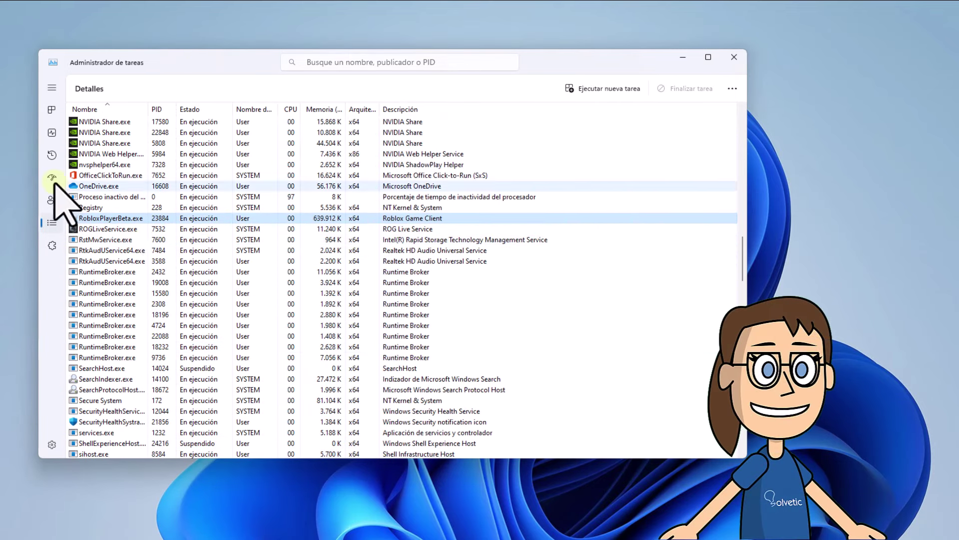
{"action": "right_click", "coordinate": [118, 225]}
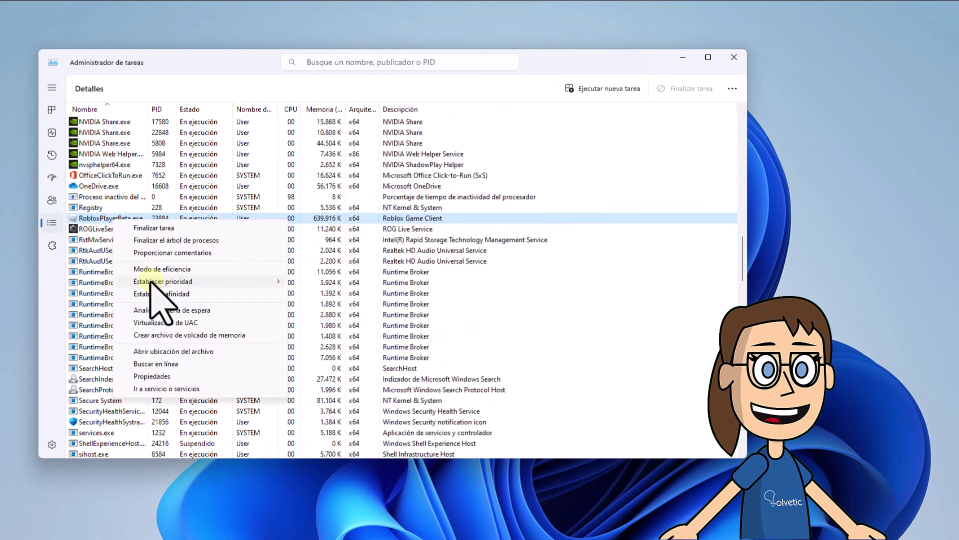
{"action": "mouse_move", "coordinate": [155, 281]}
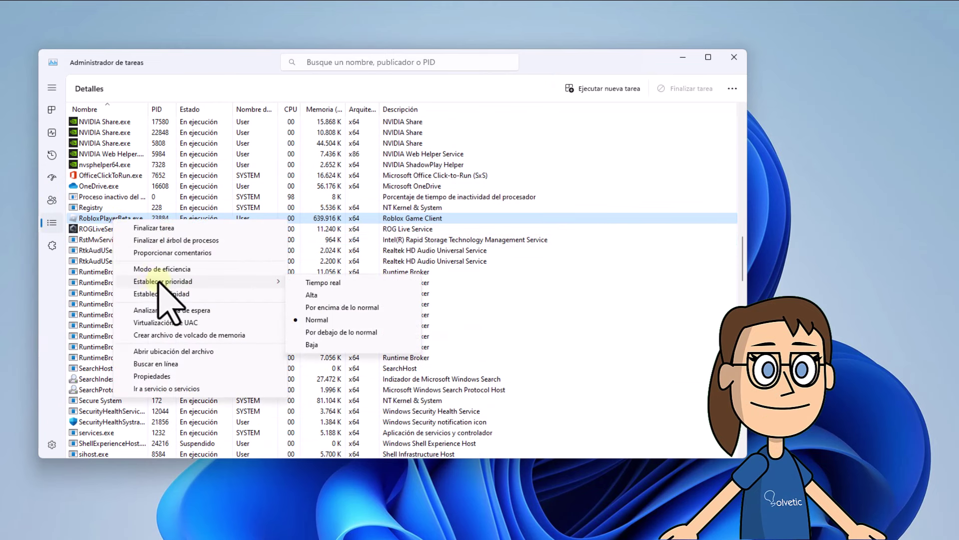
{"action": "left_click", "coordinate": [377, 296]}
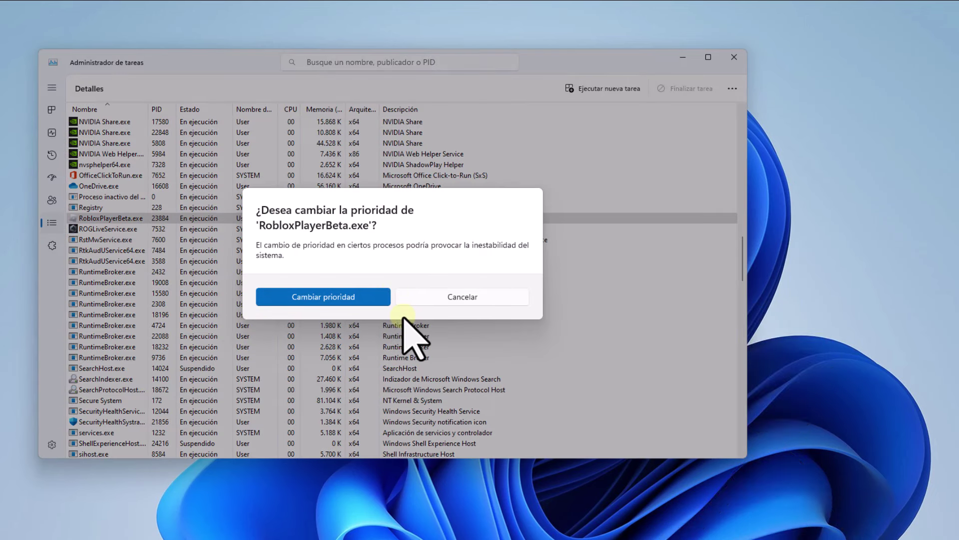
{"action": "left_click", "coordinate": [367, 297]}
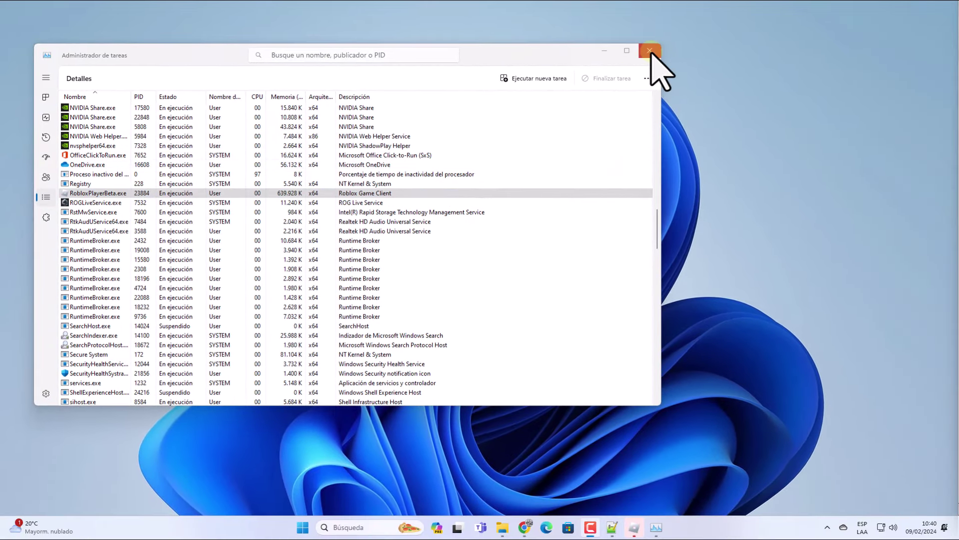
{"action": "left_click", "coordinate": [650, 50]}
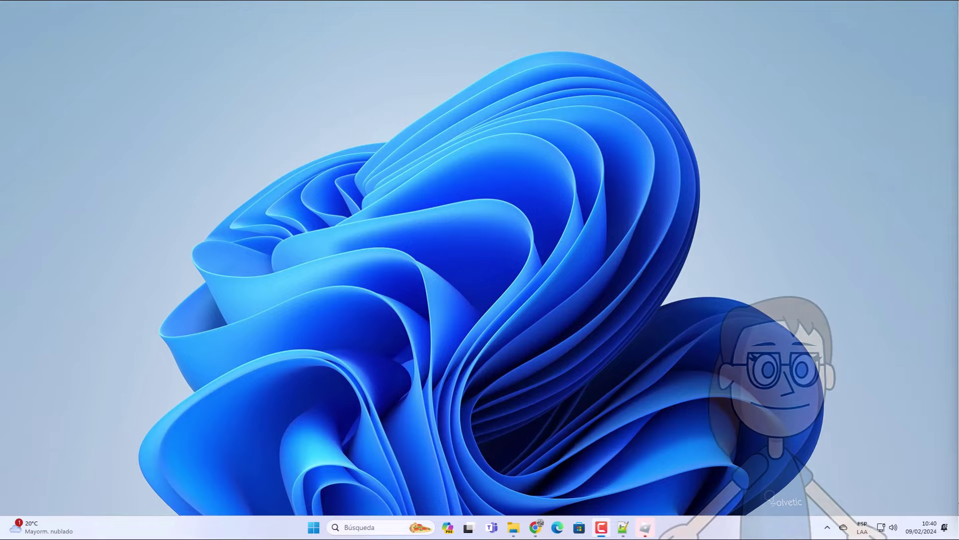
Switch to Roblox, start the Trifulca de héroes experience, and go to the graphics options in its in-game configuration.
{"action": "left_click", "coordinate": [643, 524]}
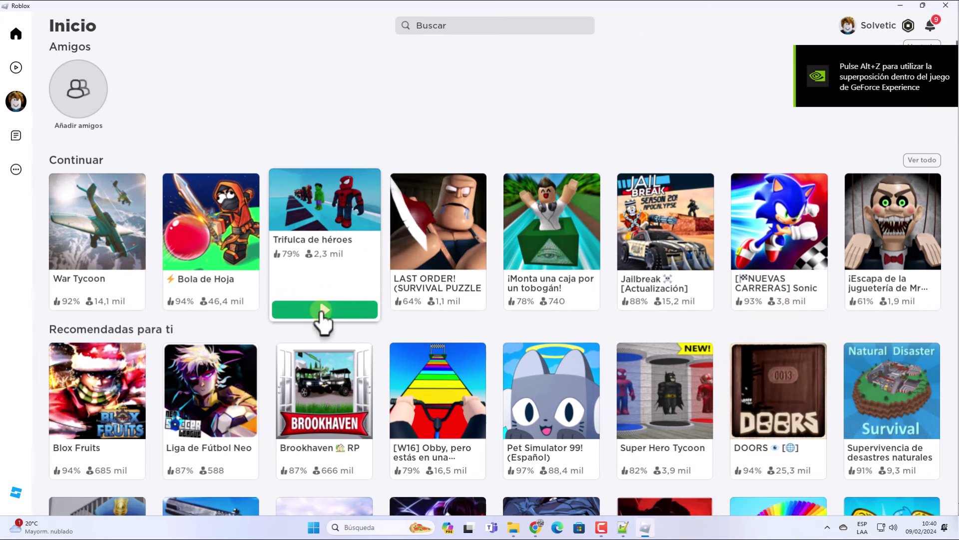
{"action": "left_click", "coordinate": [324, 309]}
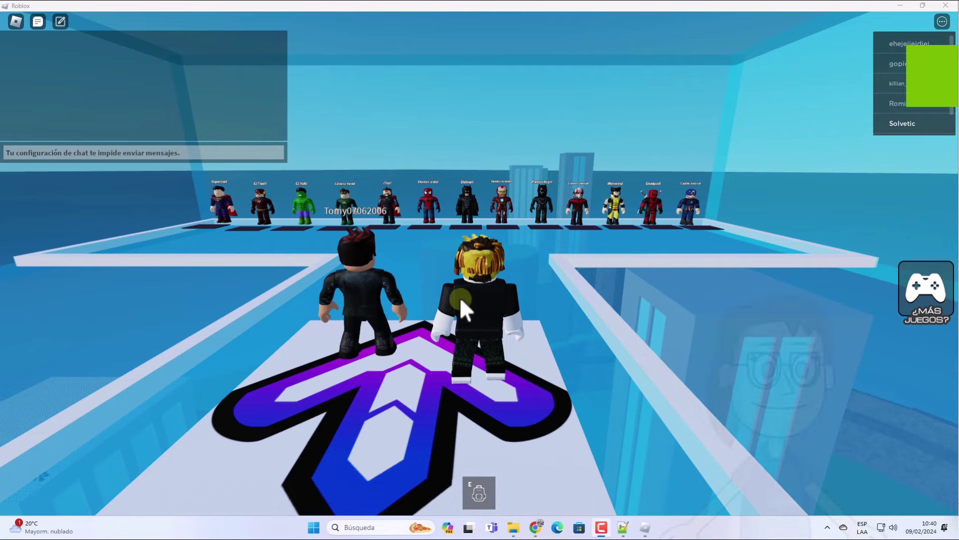
{"action": "left_click", "coordinate": [15, 21]}
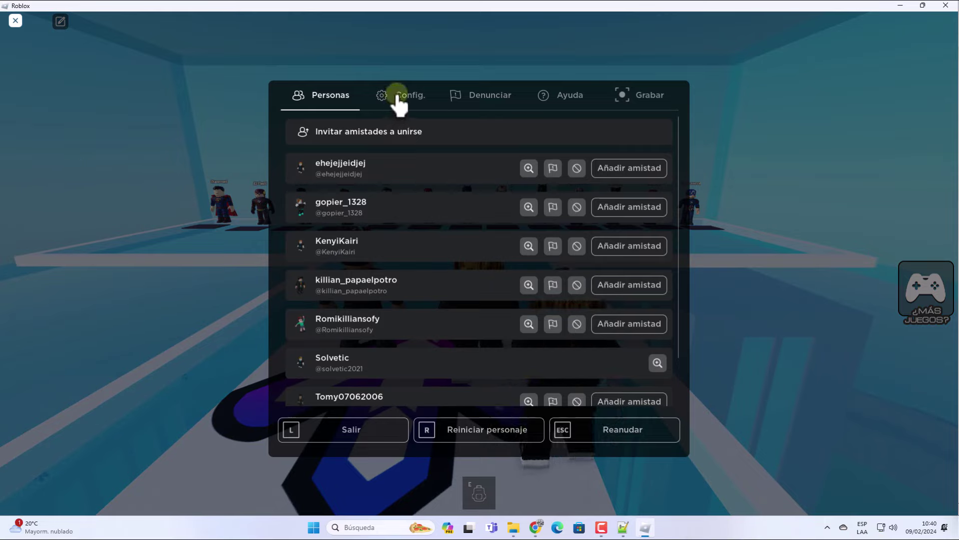
{"action": "left_click", "coordinate": [399, 98]}
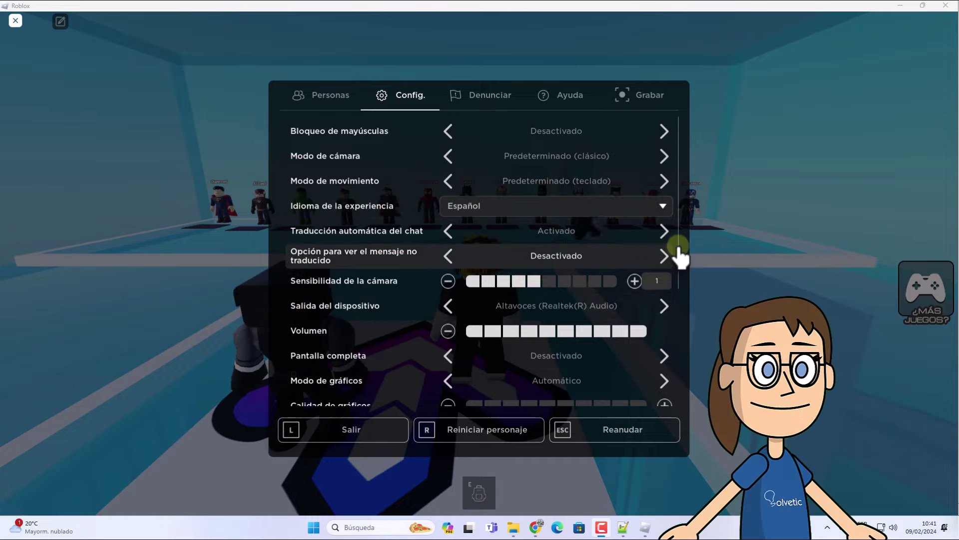
{"action": "scroll", "coordinate": [395, 268], "scroll_direction": "down", "scroll_amount": 4}
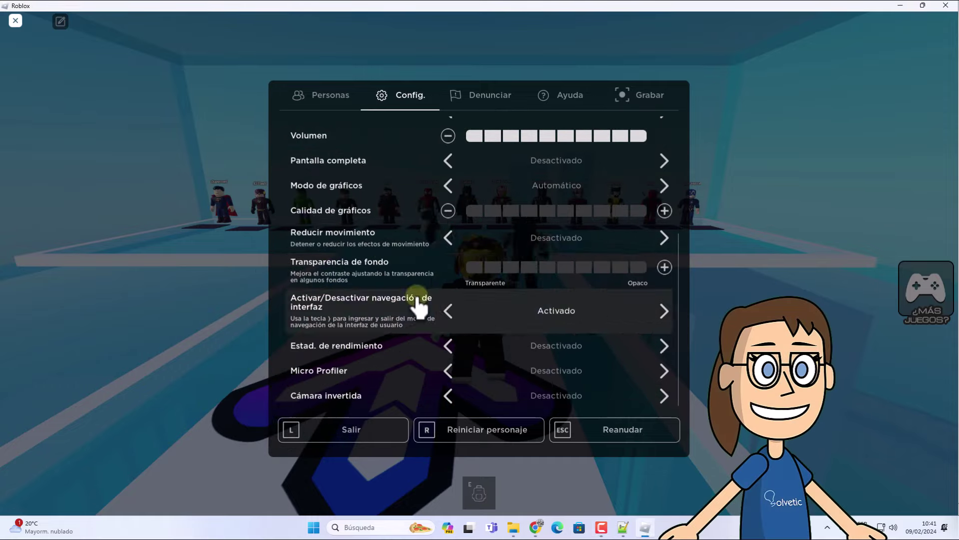
{"action": "scroll", "coordinate": [397, 324], "scroll_direction": "up", "scroll_amount": 2}
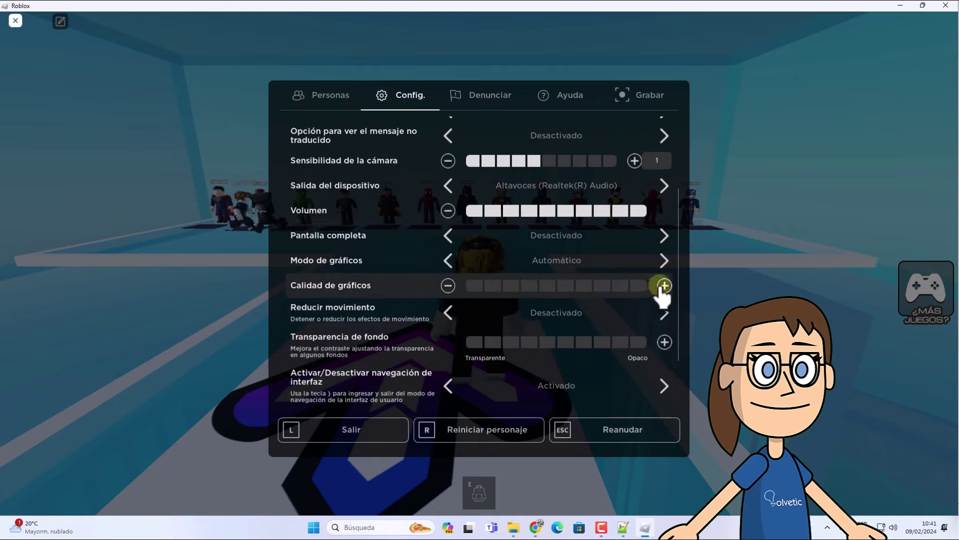
Try the Pantalla completa option by activating it and deactivating it again.
{"action": "left_click", "coordinate": [555, 287]}
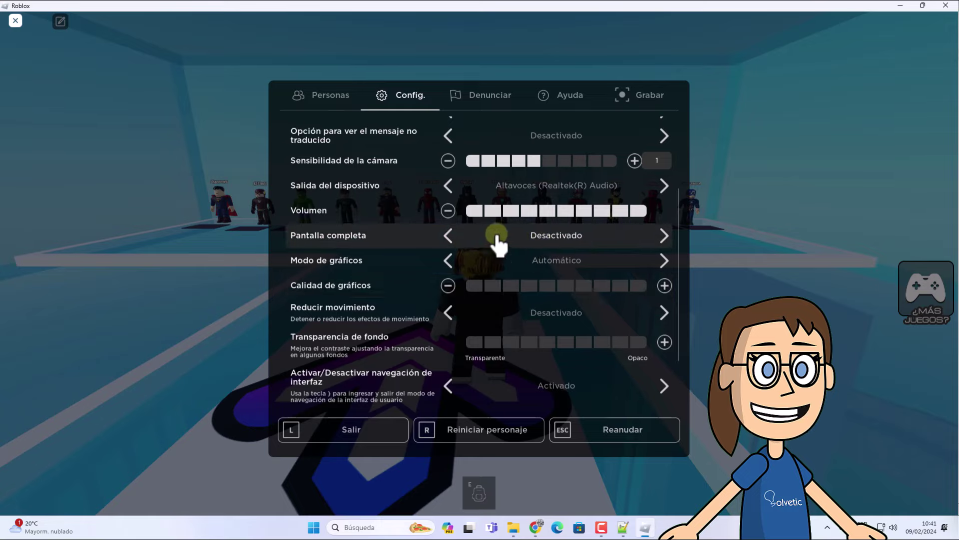
{"action": "left_click", "coordinate": [450, 237]}
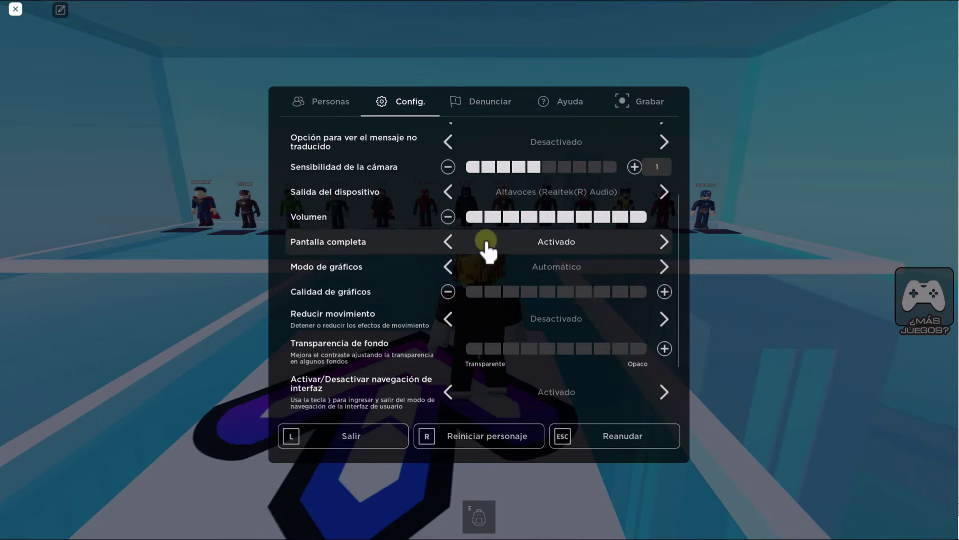
{"action": "left_click", "coordinate": [449, 242]}
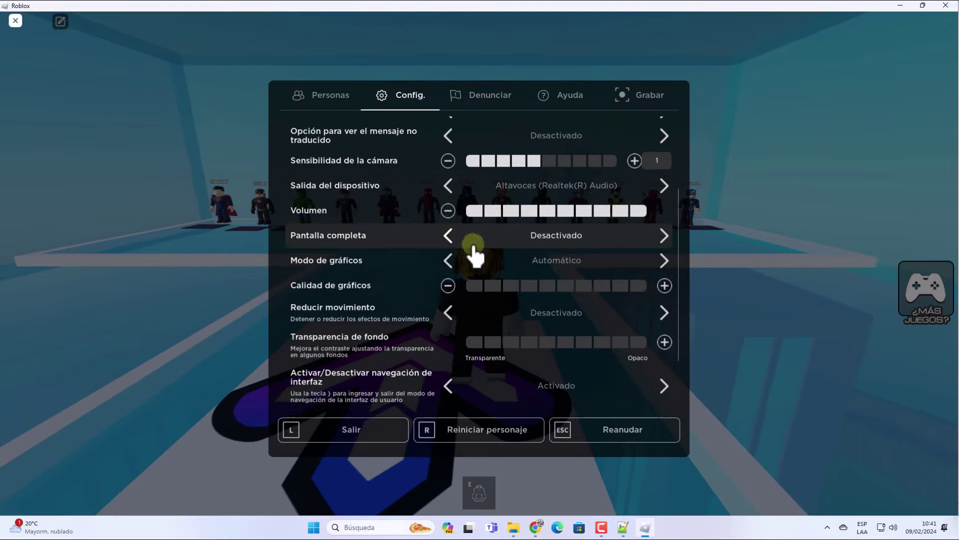
Set Modo de gráficos to Manual with Calidad de gráficos at eight bars, then resume the game and minimize Roblox.
{"action": "left_click", "coordinate": [663, 261]}
{"action": "left_click_drag", "start_coordinate": [522, 287], "coordinate": [584, 283]}
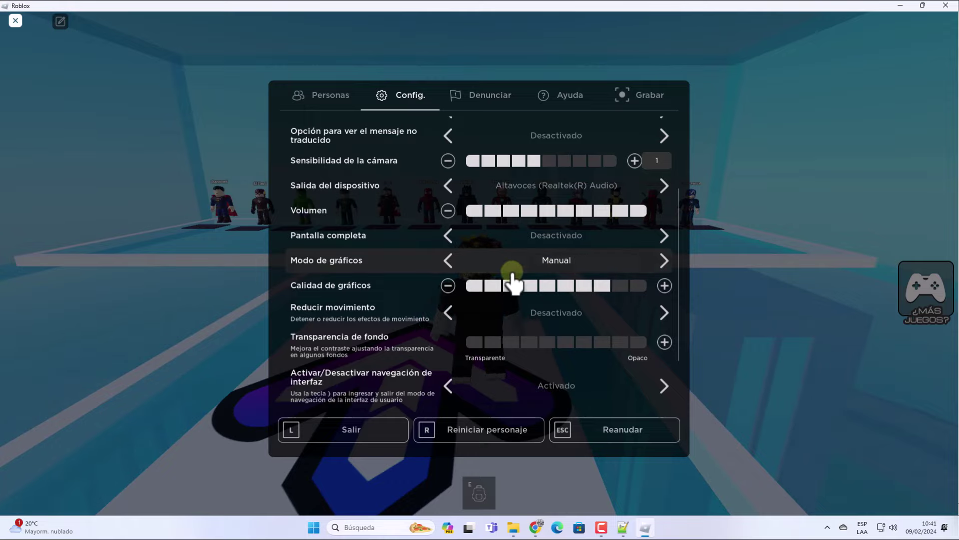
{"action": "left_click", "coordinate": [585, 430]}
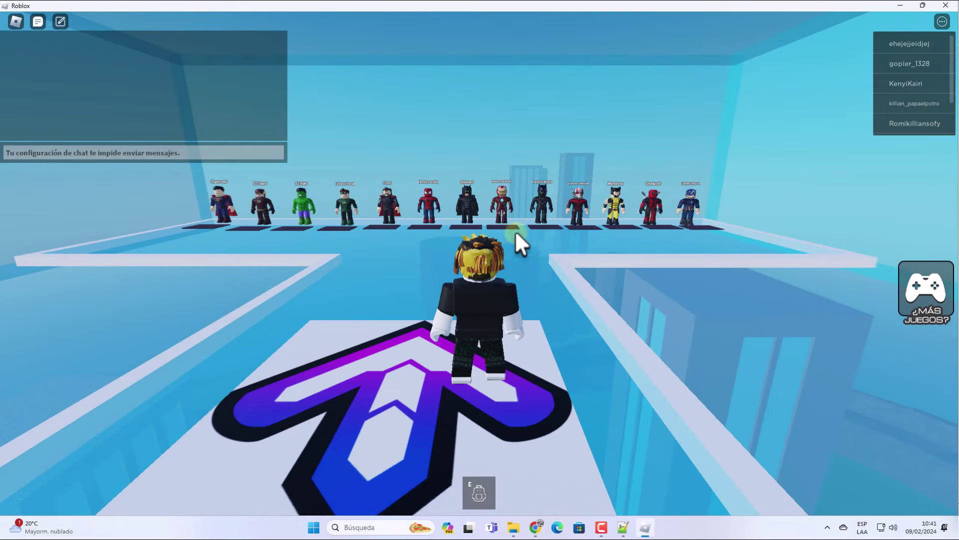
{"action": "left_click", "coordinate": [900, 5]}
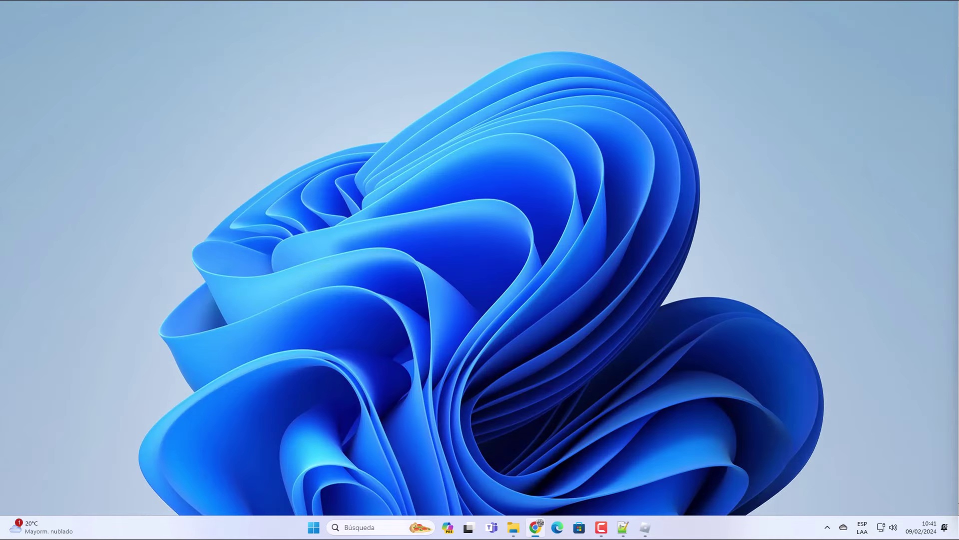